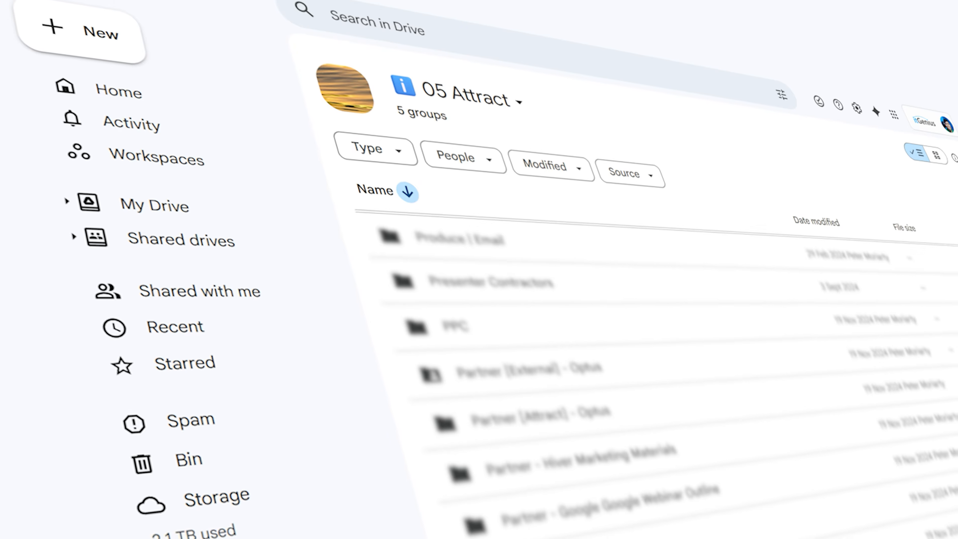
{"action": "scroll", "coordinate": [641, 363], "scroll_direction": "down", "scroll_amount": 1}
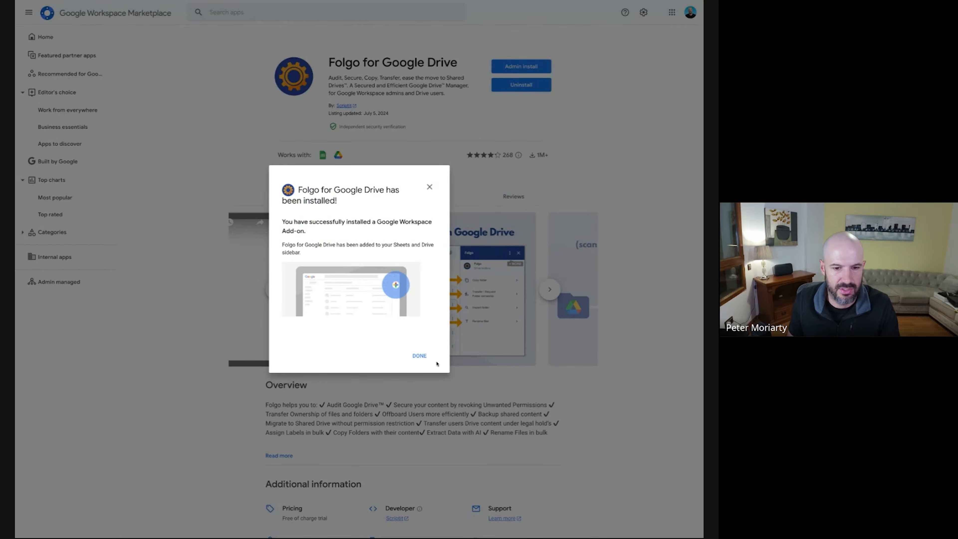
Dismiss the Folgo installation confirmation and open Folgo's Copy folder tool in Google Drive
{"action": "left_click", "coordinate": [421, 357]}
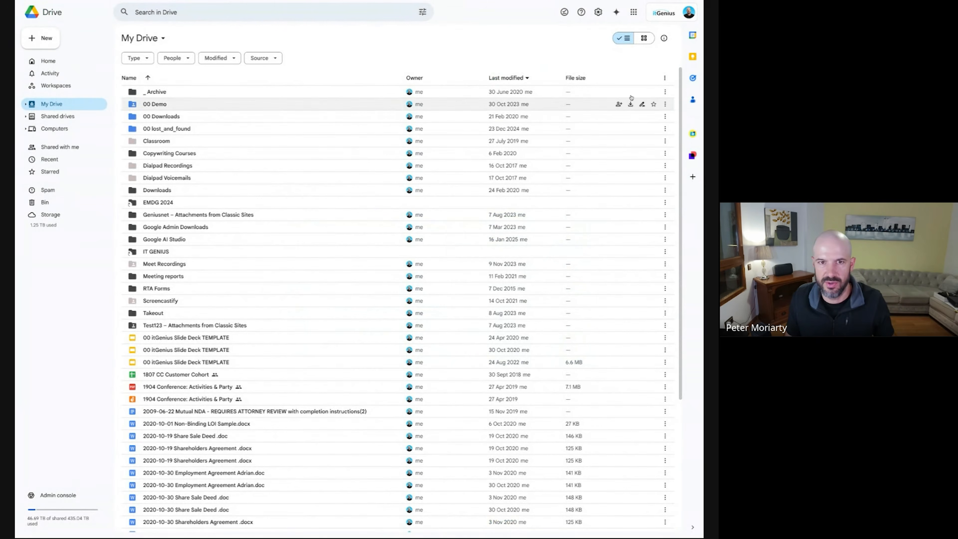
{"action": "left_click", "coordinate": [693, 155]}
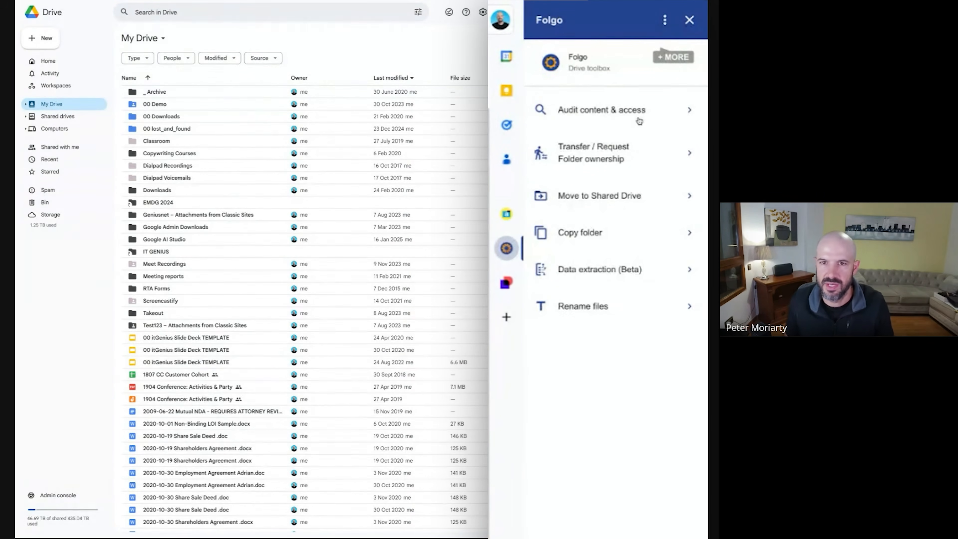
{"action": "left_click", "coordinate": [607, 234]}
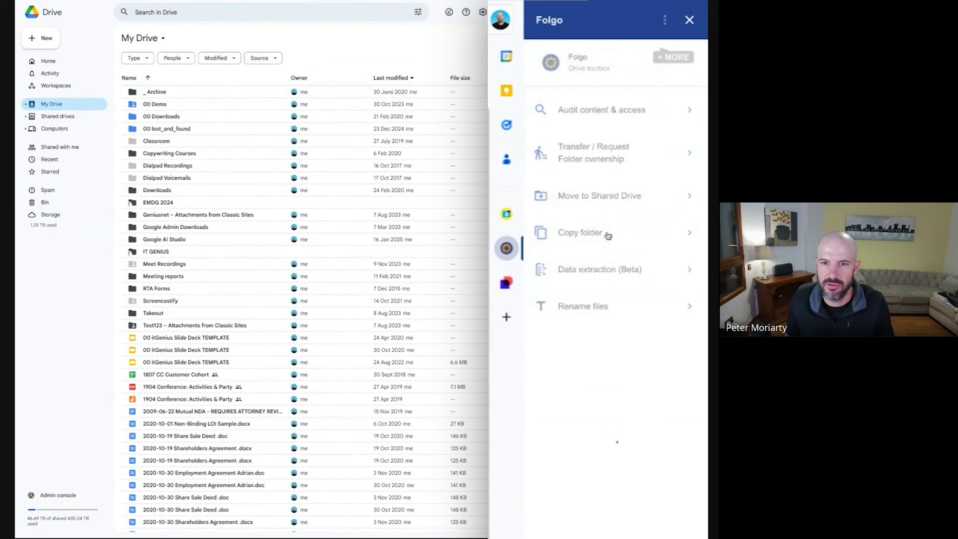
Open the 00 Demo folder in My Drive to make it the folder to copy
{"action": "left_click", "coordinate": [191, 103]}
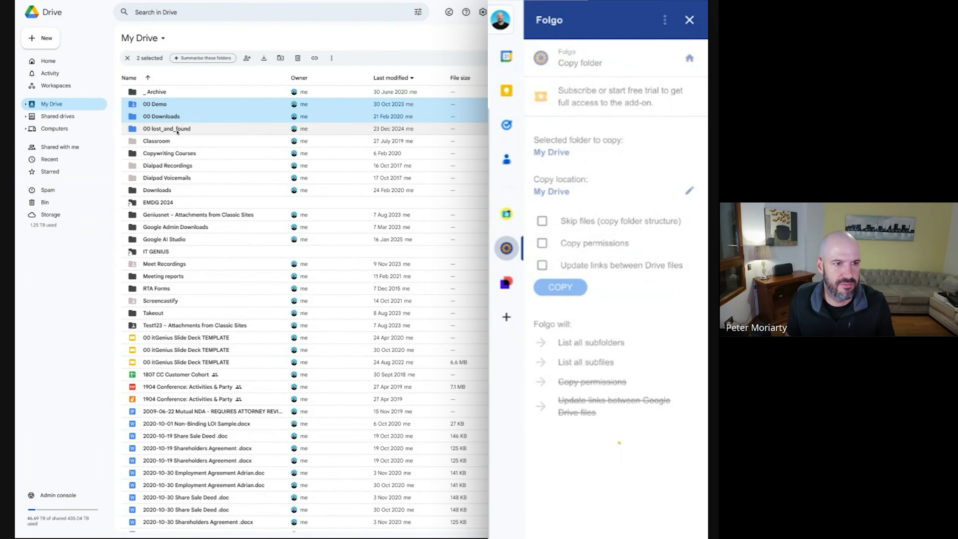
{"action": "double_click", "coordinate": [184, 106]}
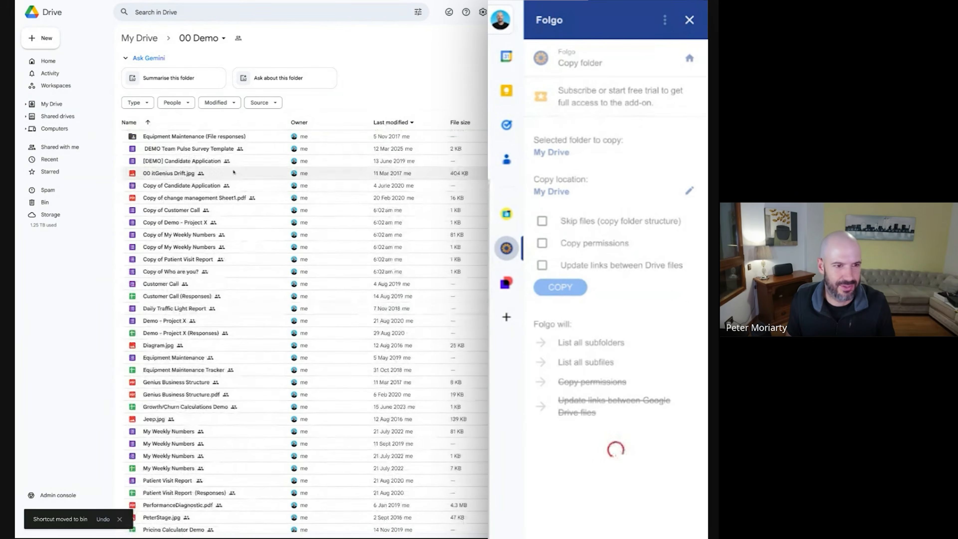
{"action": "scroll", "coordinate": [230, 176], "scroll_direction": "up", "scroll_amount": 5}
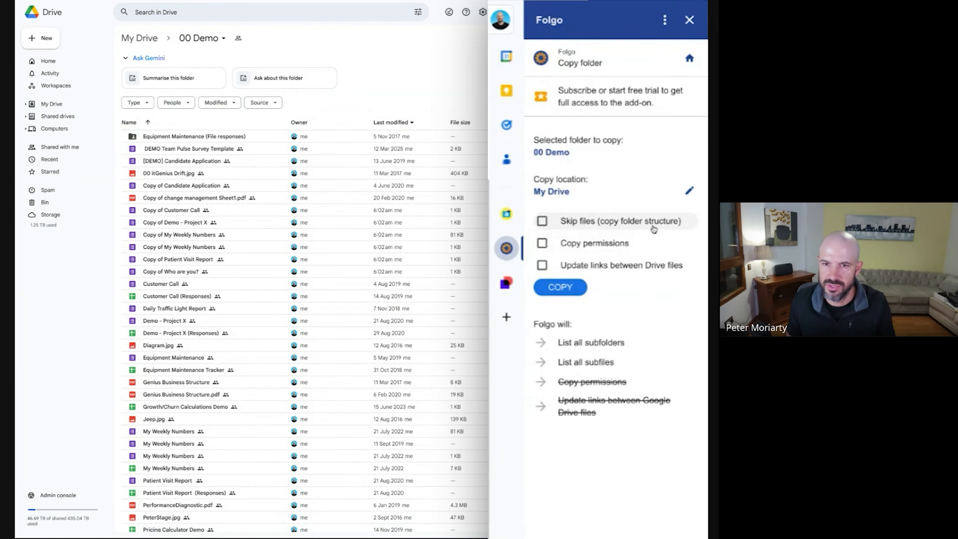
Enable Copy permissions for the 00 Demo copy and leave Skip files (copy folder structure) off
{"action": "left_click", "coordinate": [644, 227]}
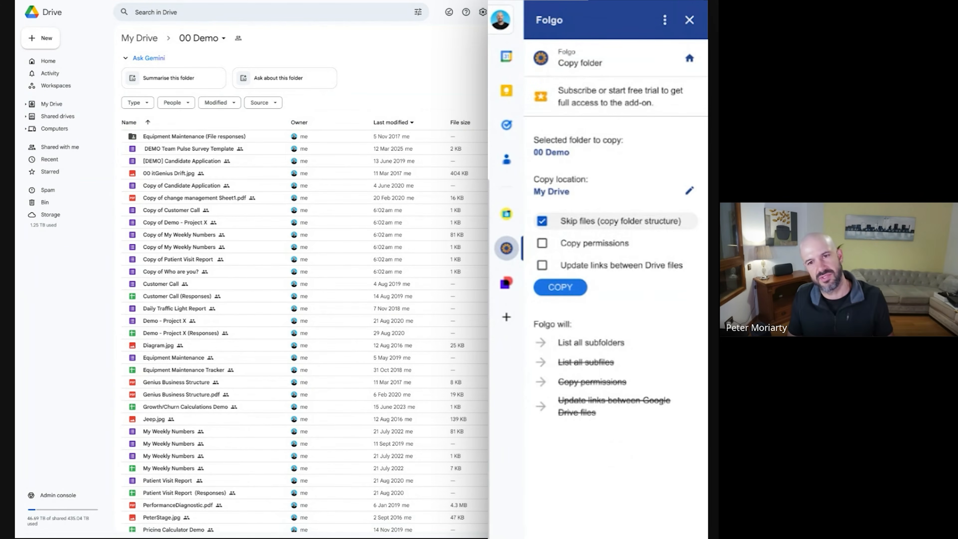
{"action": "left_click", "coordinate": [637, 222]}
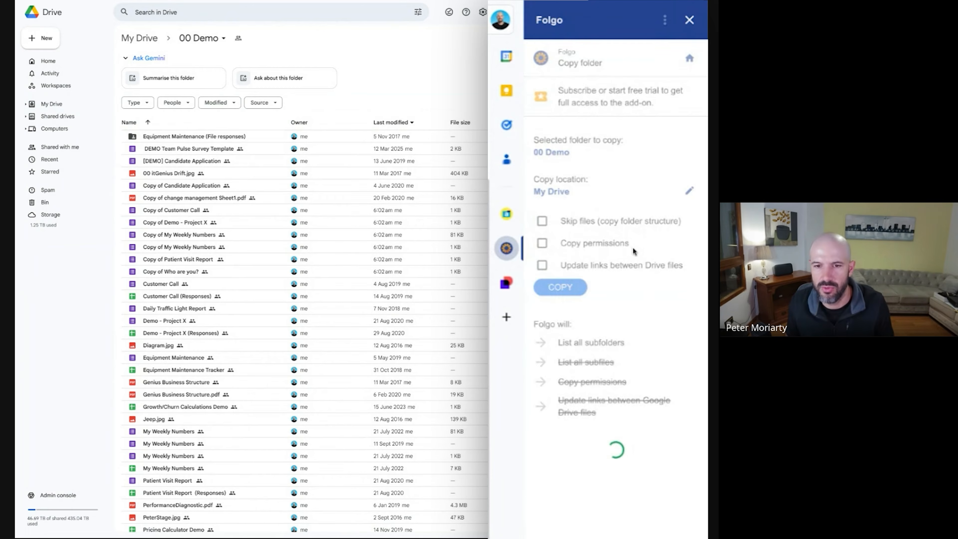
{"action": "left_click", "coordinate": [615, 244]}
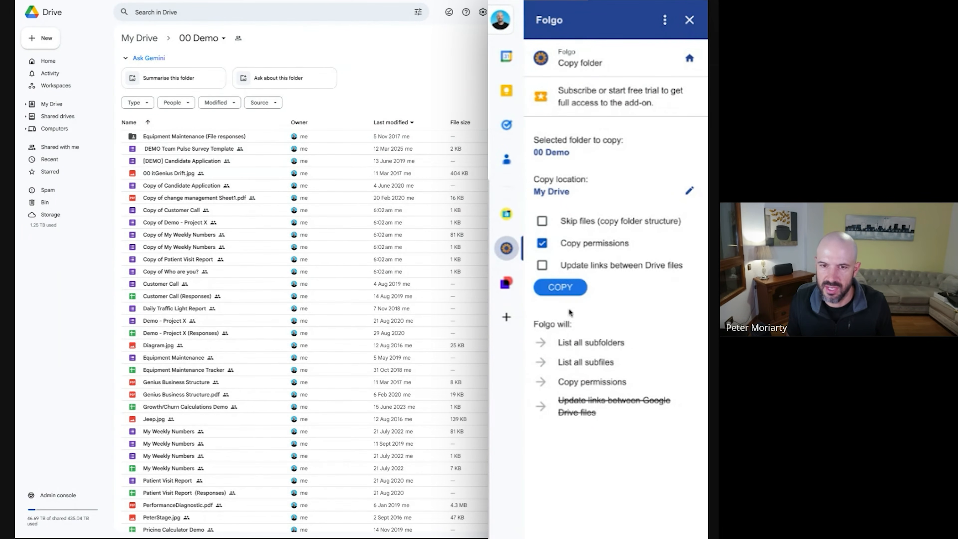
Start copying the 00 Demo folder under the 30-day free trial and open the job's process report
{"action": "left_click", "coordinate": [561, 287]}
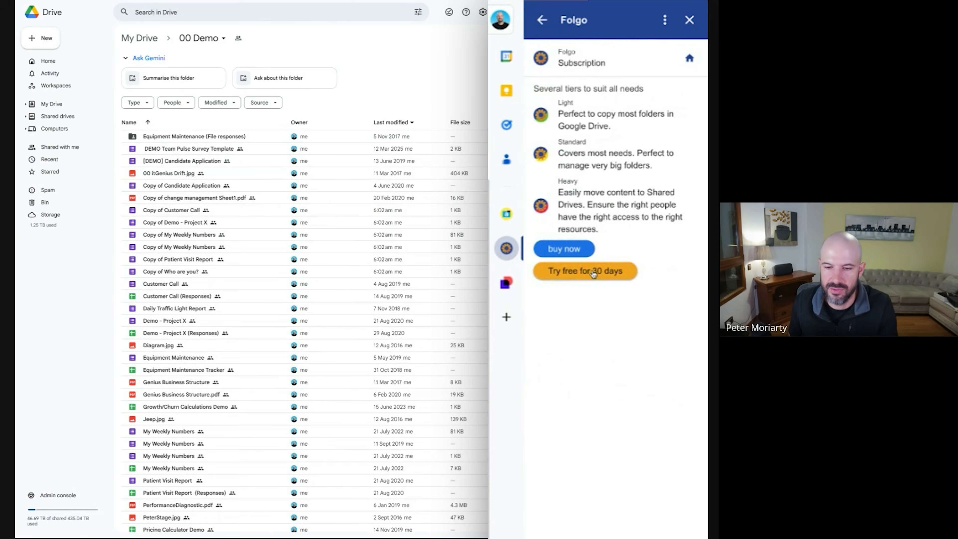
{"action": "left_click", "coordinate": [594, 272]}
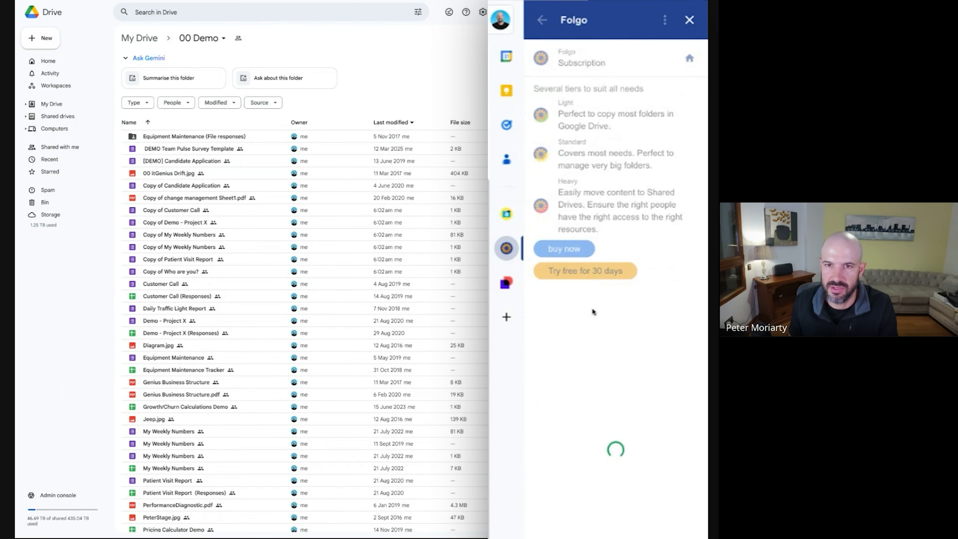
{"action": "left_click", "coordinate": [570, 281]}
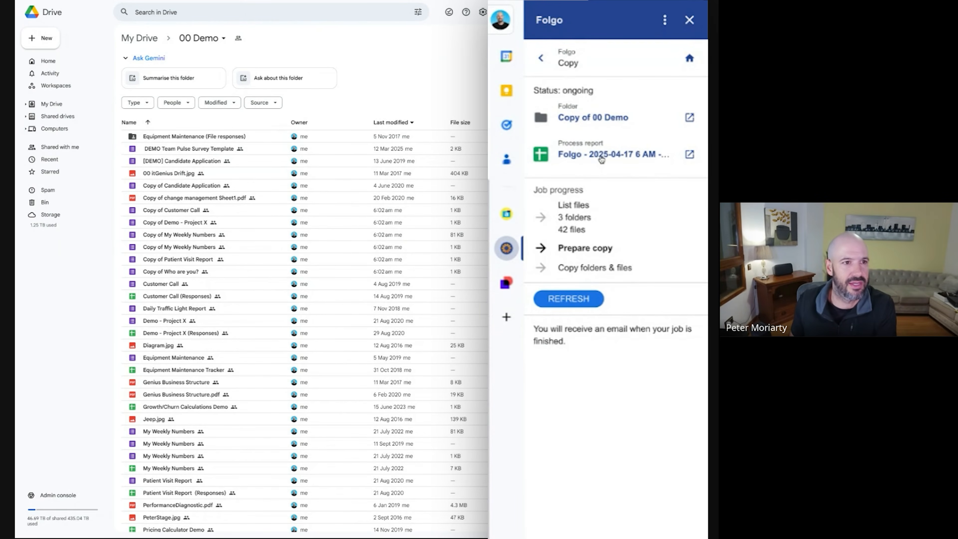
{"action": "left_click", "coordinate": [622, 155]}
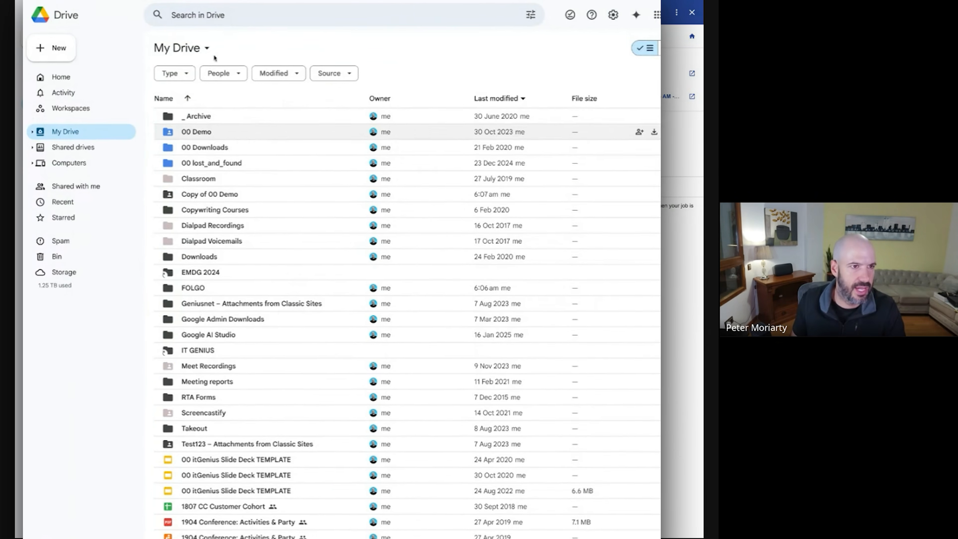
Inspect the Copy of 00 Demo folder in My Drive, including Equipment Maintenance (File responses) and its File Upload (File responses) subfolder
{"action": "left_click", "coordinate": [253, 199]}
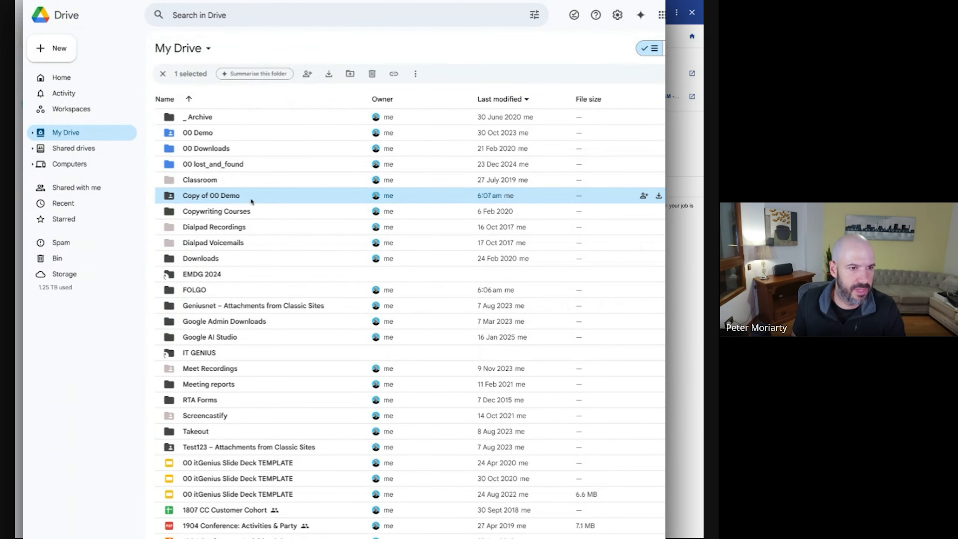
{"action": "double_click", "coordinate": [258, 200]}
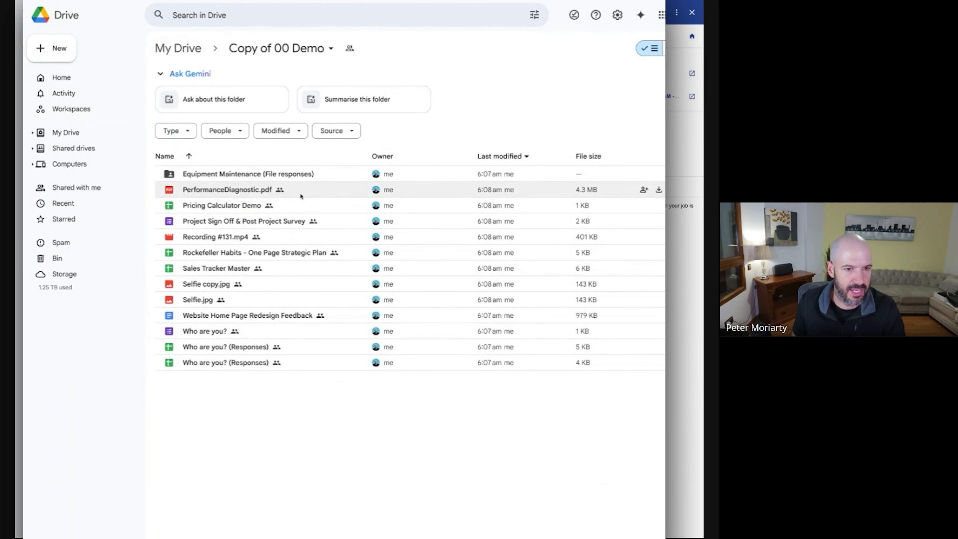
{"action": "double_click", "coordinate": [320, 180]}
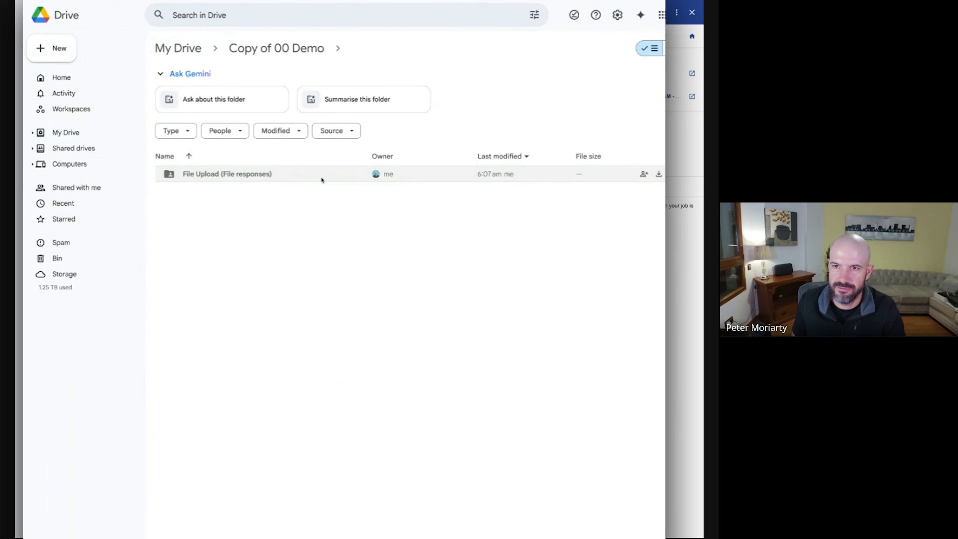
{"action": "left_click", "coordinate": [324, 179]}
{"action": "double_click", "coordinate": [324, 178]}
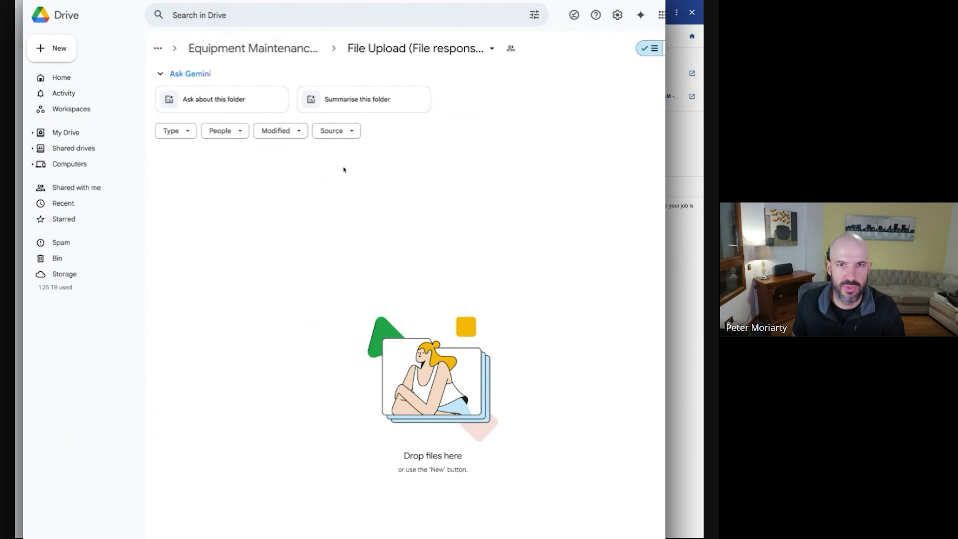
{"action": "key", "text": "alt+Left"}
{"action": "key", "text": "alt+Left"}
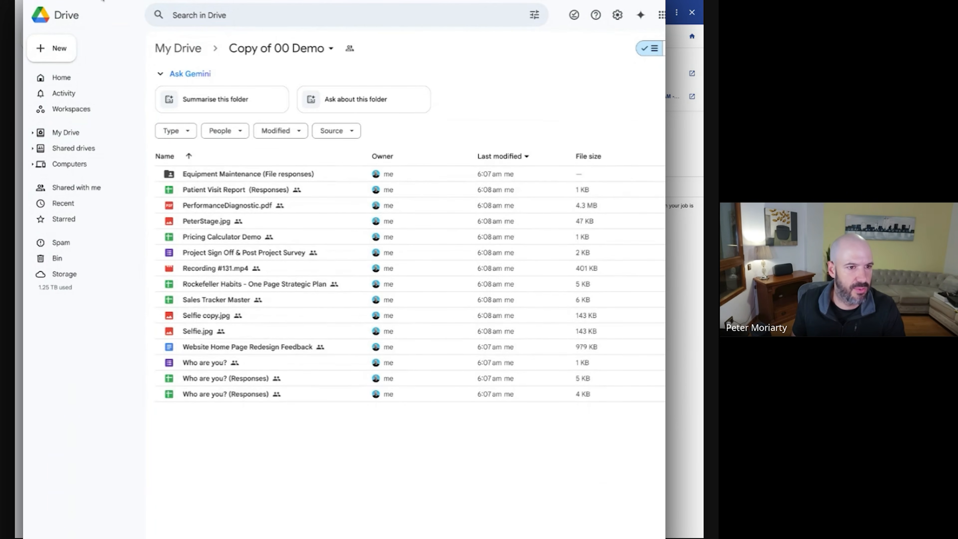
Inspect the same nested subfolders in the original 00 Demo folder for comparison and return to 00 Demo
{"action": "left_click", "coordinate": [177, 48]}
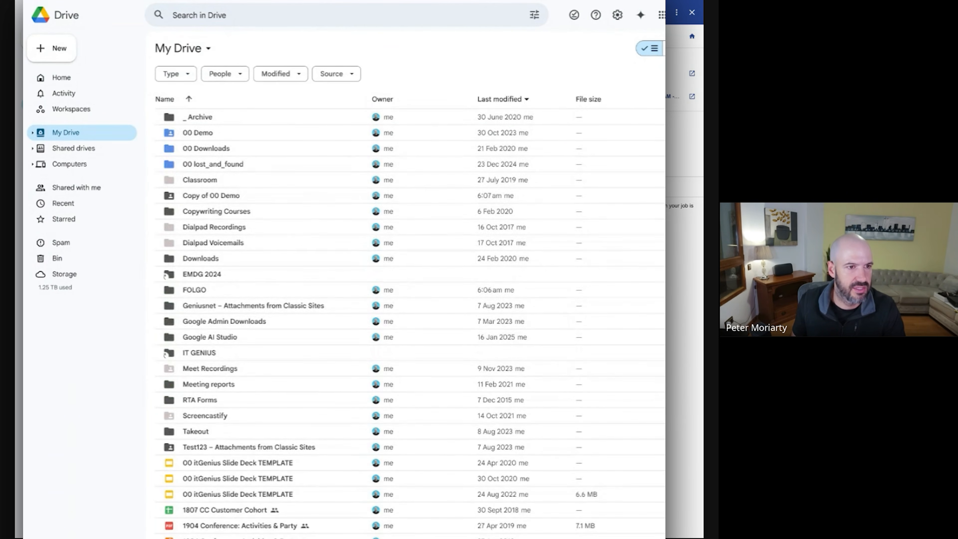
{"action": "left_click", "coordinate": [229, 134]}
{"action": "double_click", "coordinate": [229, 134]}
{"action": "left_click", "coordinate": [298, 173]}
{"action": "double_click", "coordinate": [298, 174]}
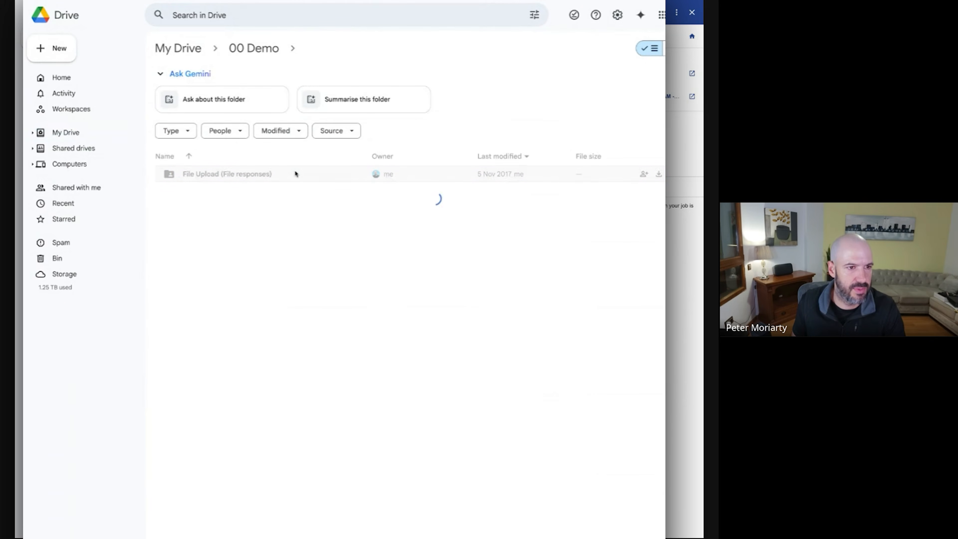
{"action": "double_click", "coordinate": [300, 174]}
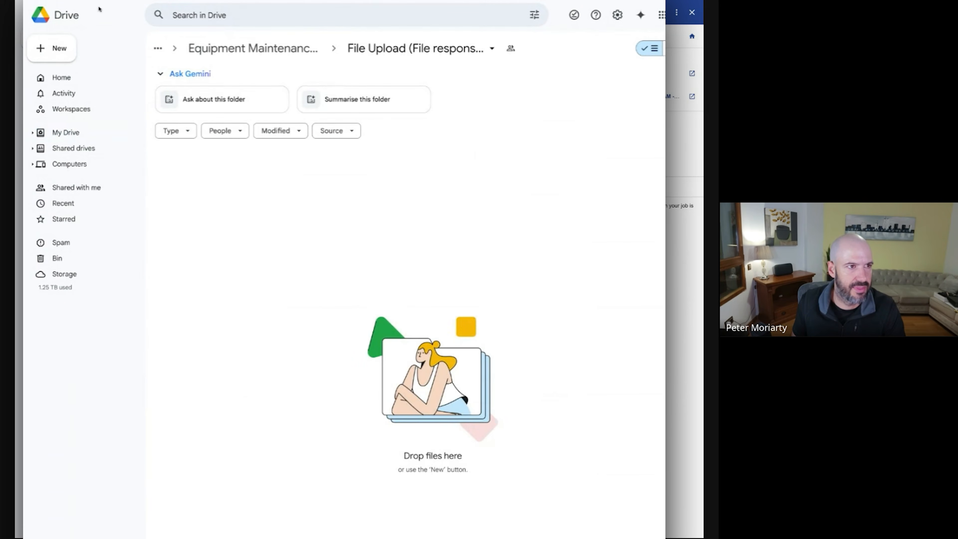
{"action": "left_click", "coordinate": [84, 1]}
{"action": "left_click", "coordinate": [85, 1]}
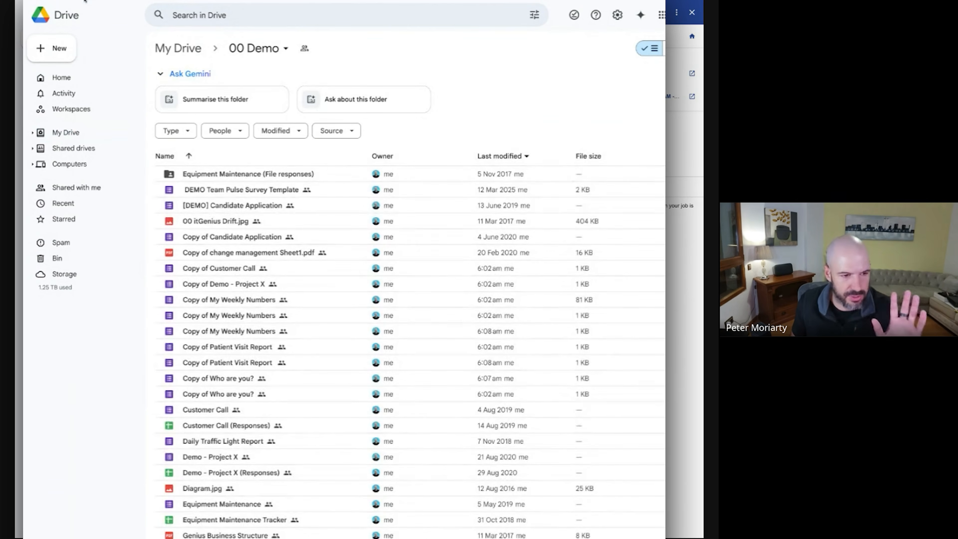
Look through the original 00 Demo file list and switch to the copy job's process report in Google Sheets
{"action": "scroll", "coordinate": [284, 257], "scroll_direction": "down", "scroll_amount": 5}
{"action": "scroll", "coordinate": [285, 257], "scroll_direction": "up", "scroll_amount": 5}
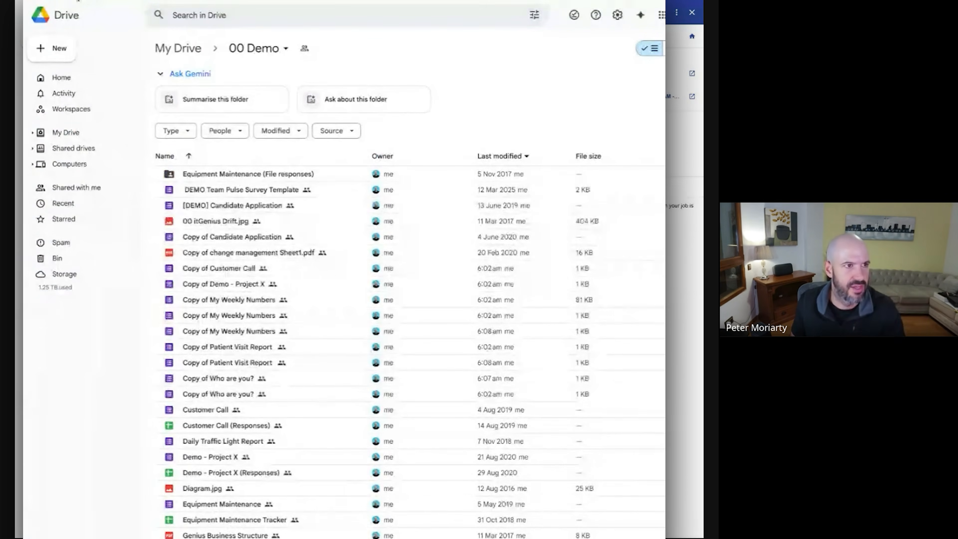
{"action": "left_click", "coordinate": [77, 1]}
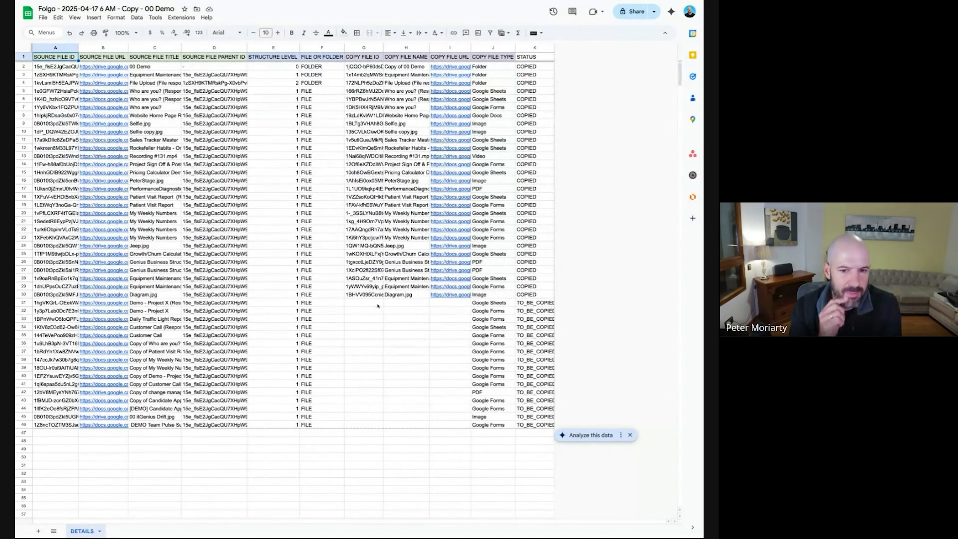